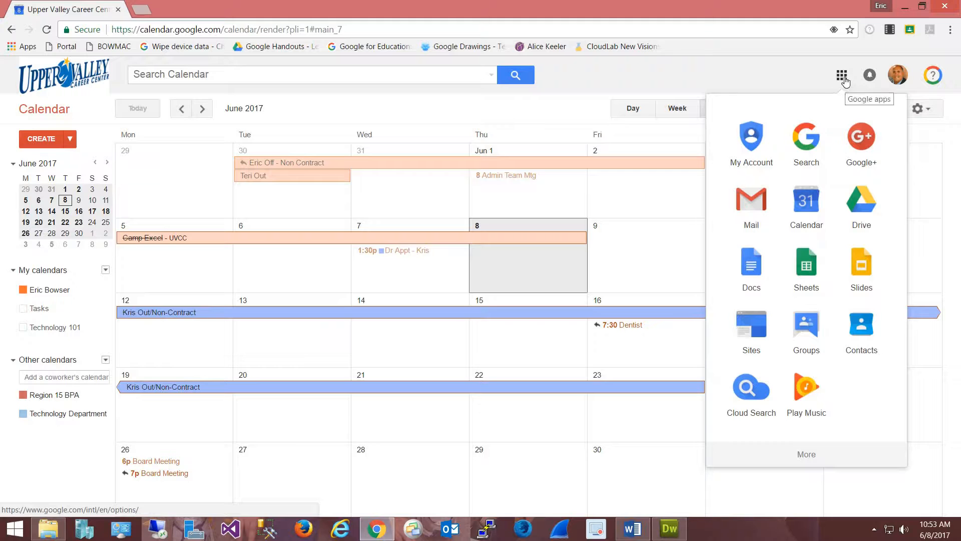
Step: Reopen Calendar from the Google apps grid to show the June 2017 month view
click(810, 210)
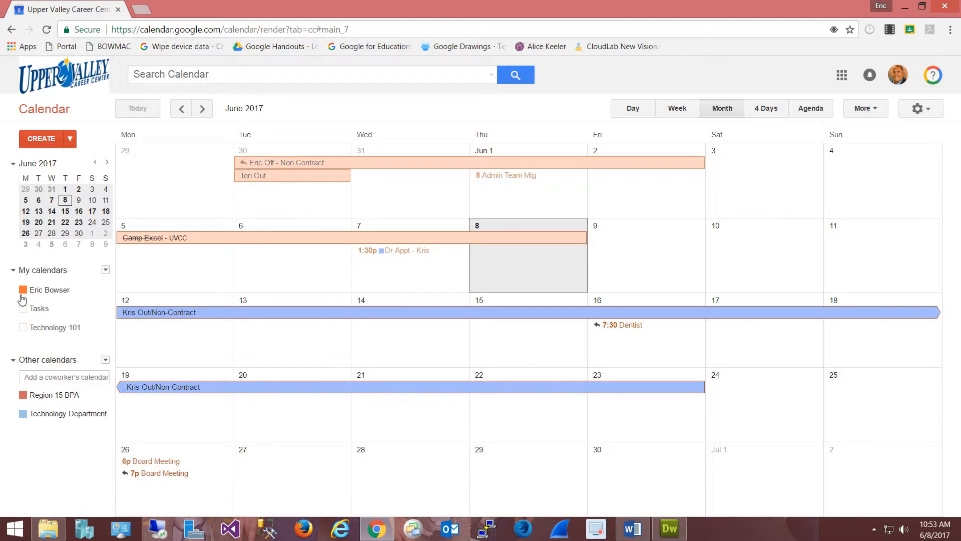
click(12, 273)
click(13, 274)
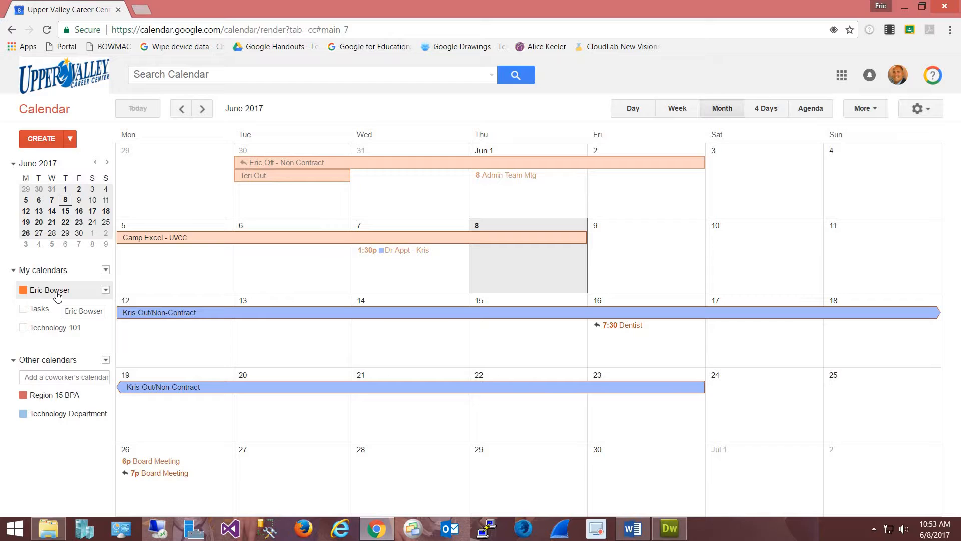
click(105, 270)
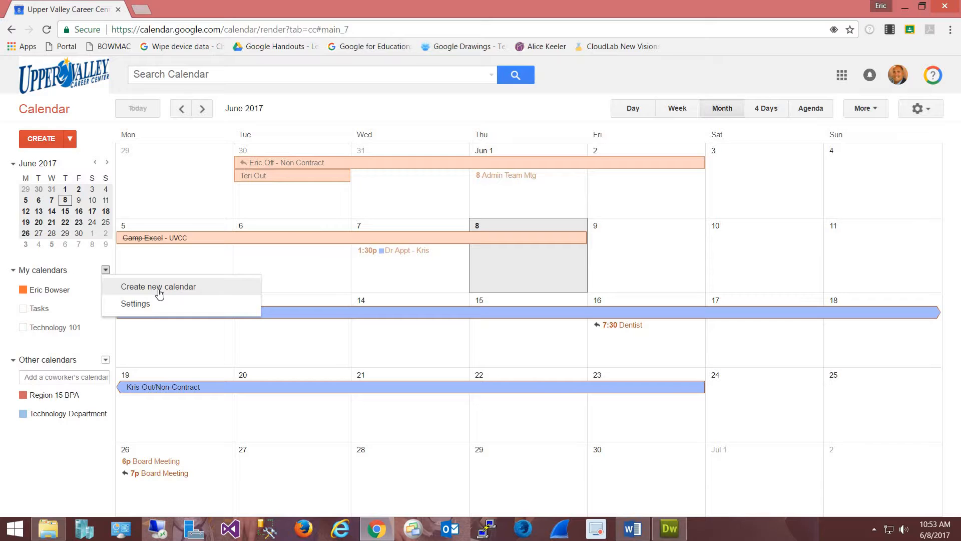
click(65, 310)
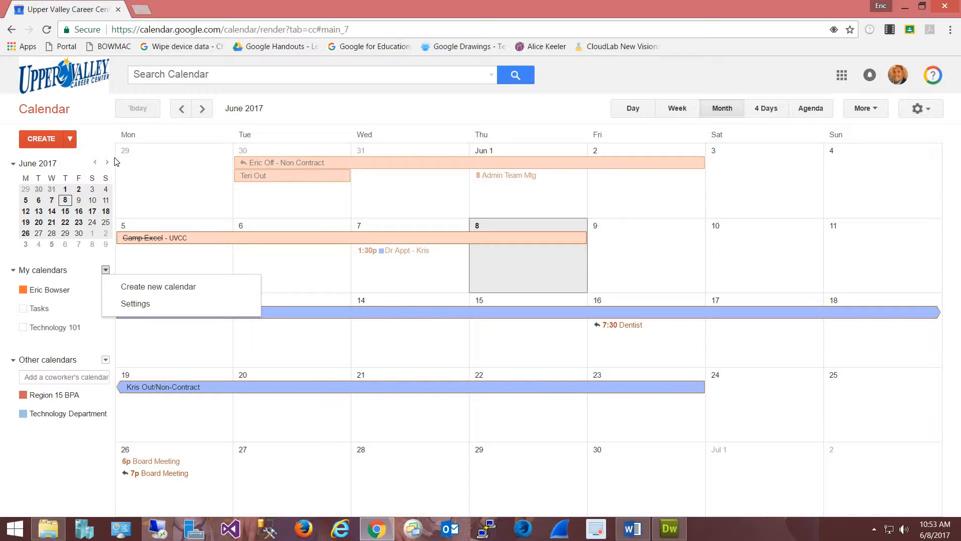
click(72, 328)
click(77, 347)
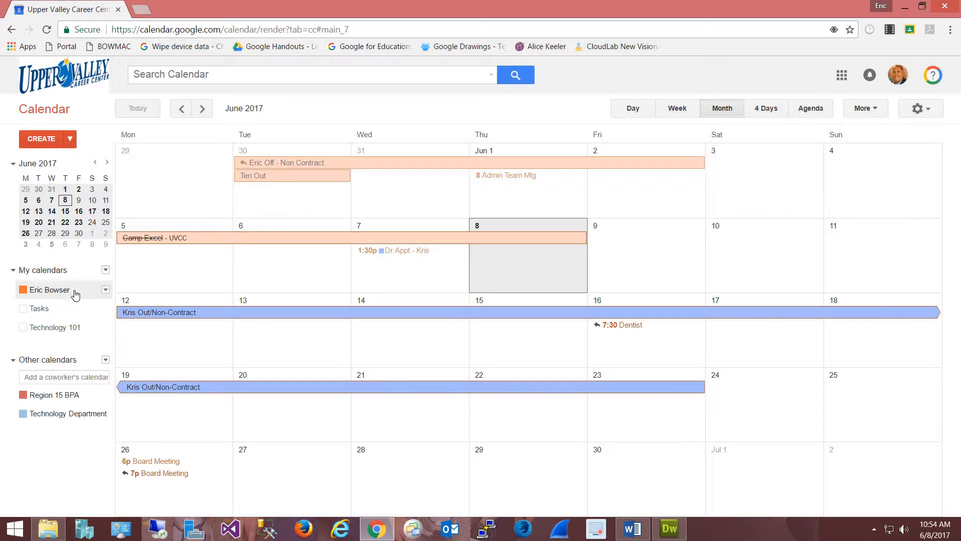
Step: Turn on sharing for your calendar and give Upper Valley Career Center 'See only free/busy' access
click(106, 290)
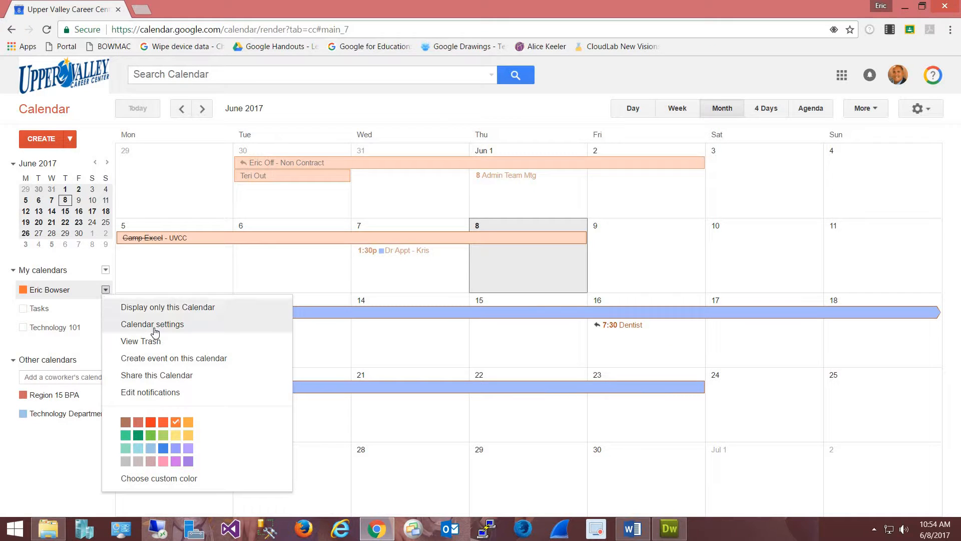
click(181, 382)
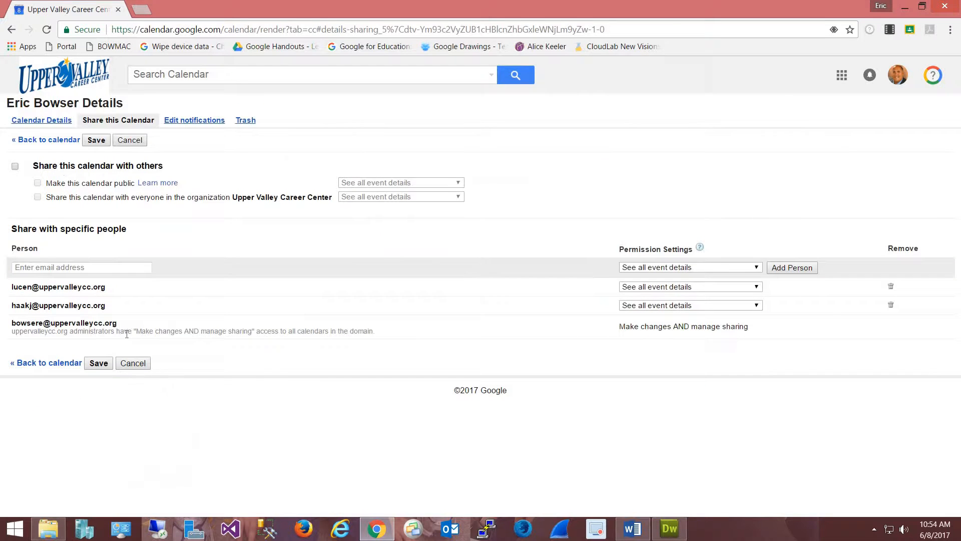
click(16, 168)
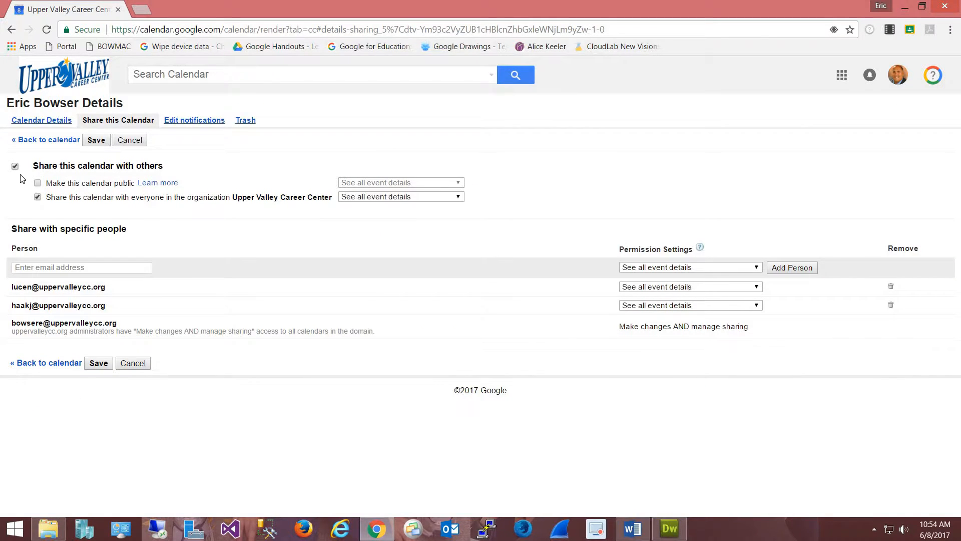
click(461, 197)
click(407, 217)
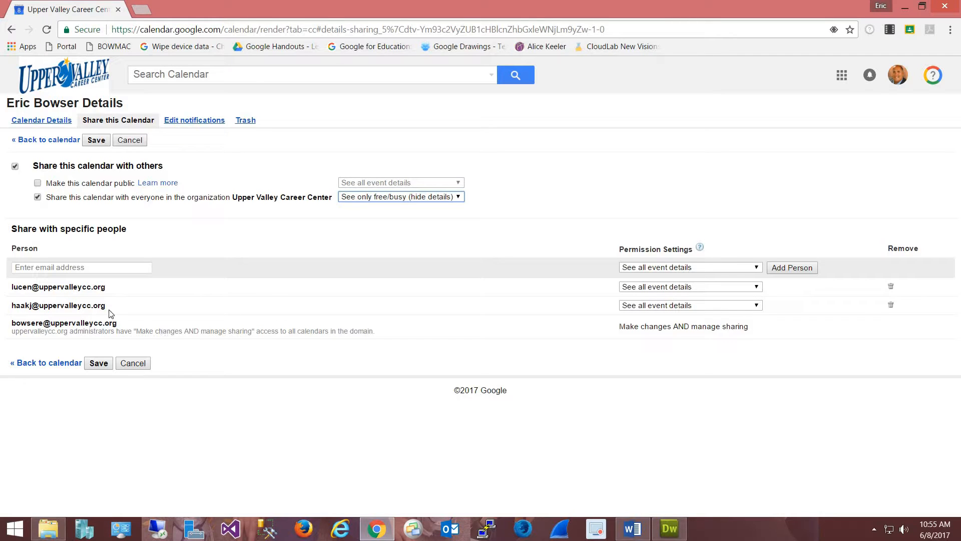
click(757, 307)
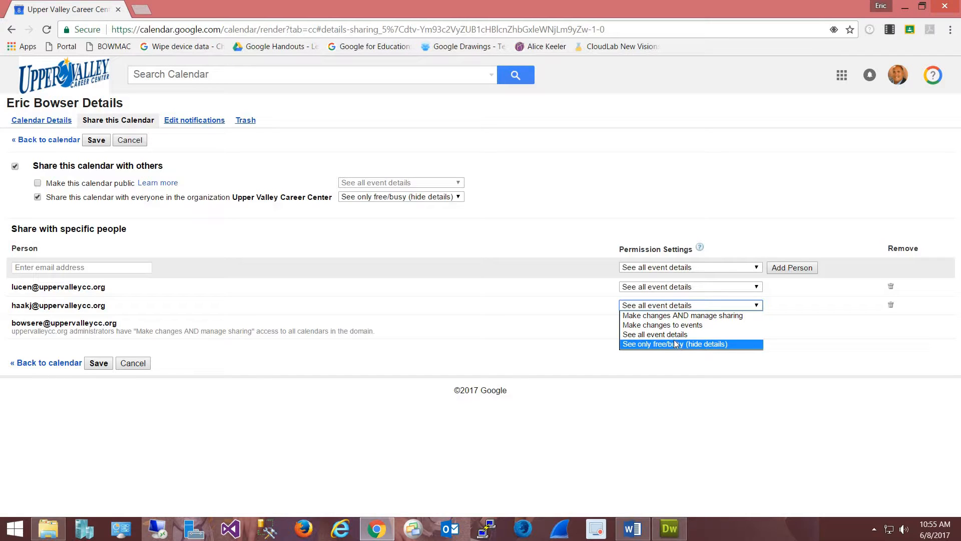
key(Up)
key(Up)
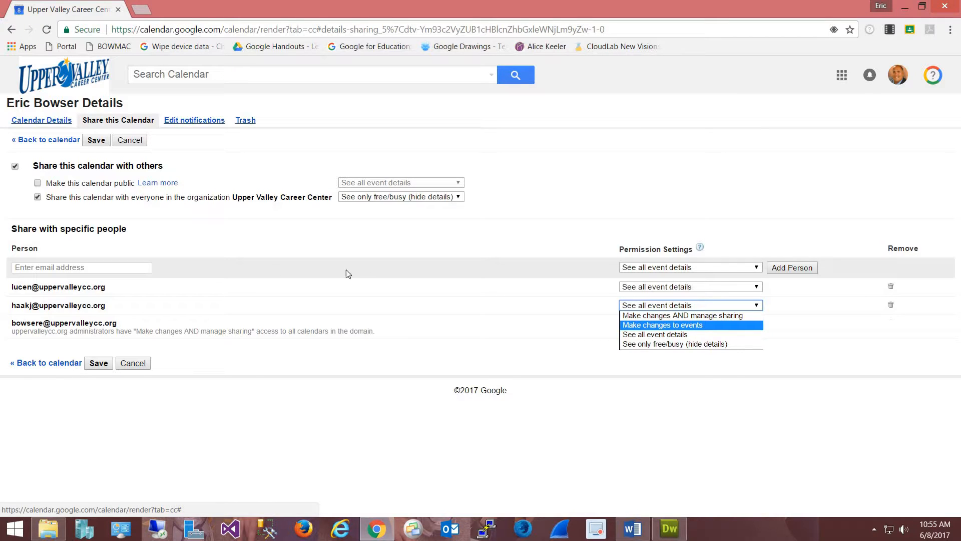
click(148, 269)
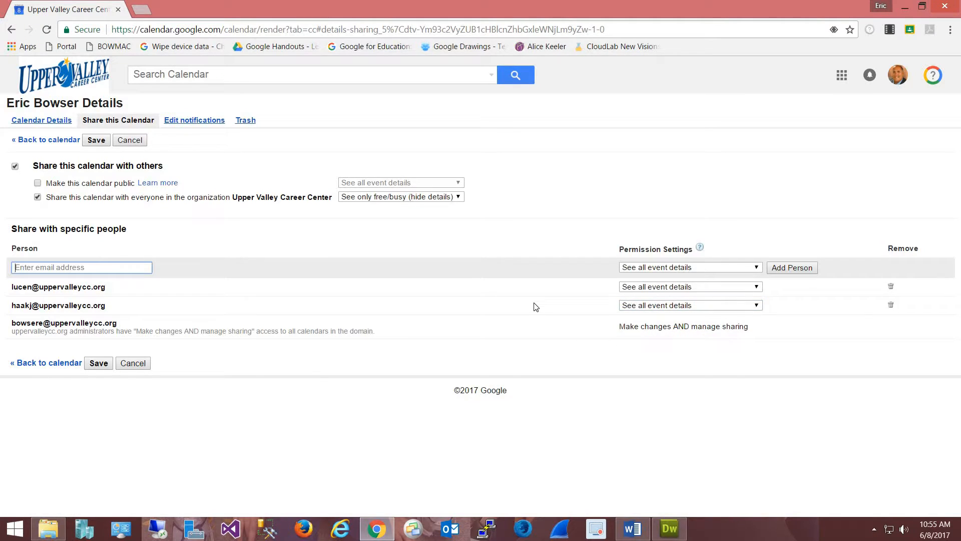
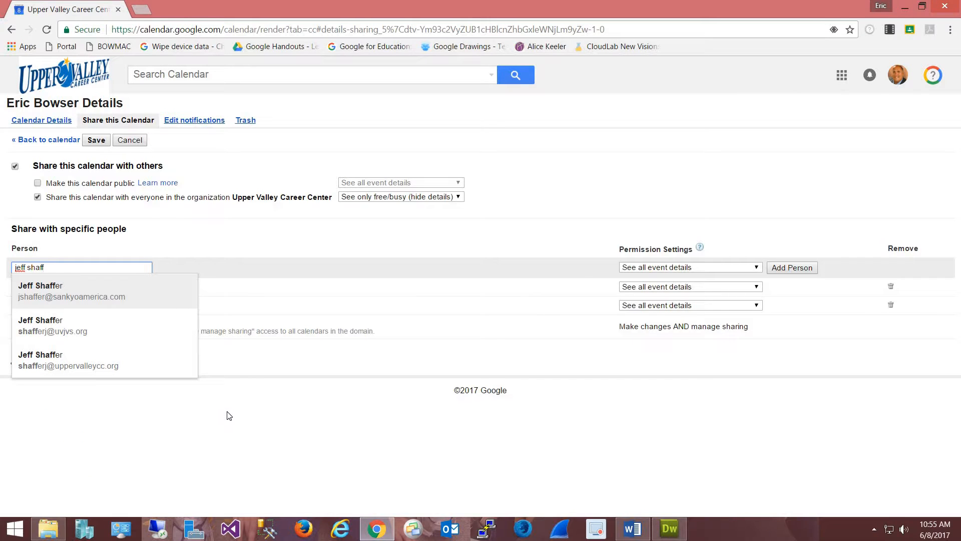
click(102, 374)
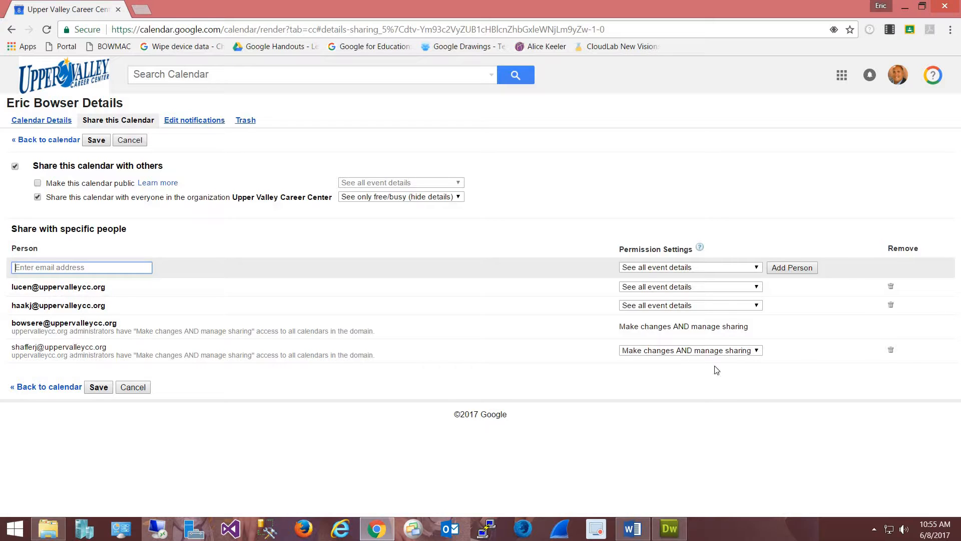
click(756, 352)
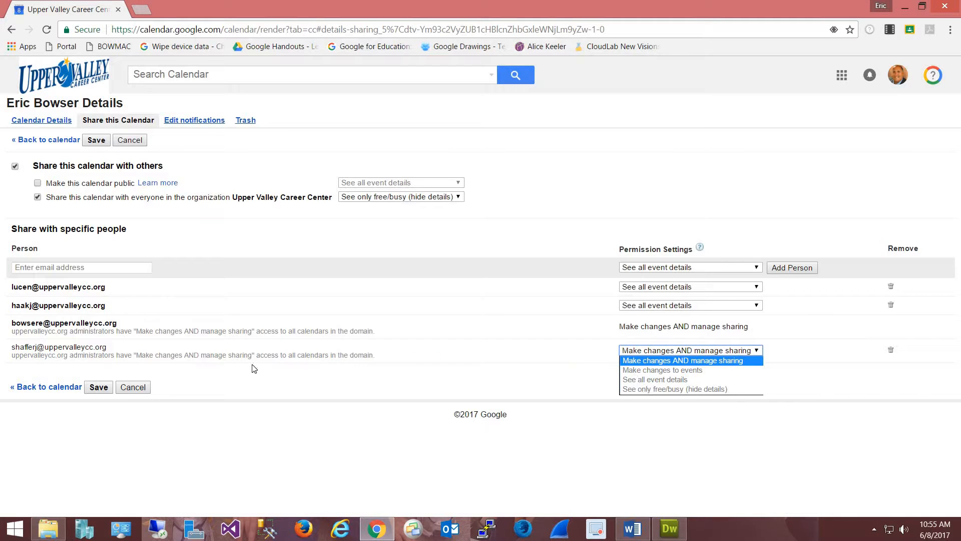
click(892, 353)
click(892, 353)
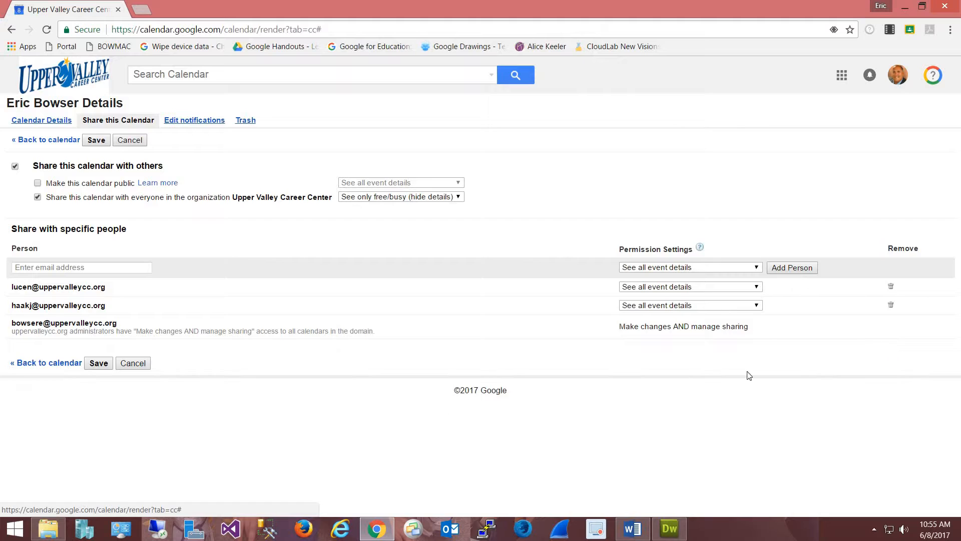
Step: Add a suggested colleague to the sharing list with 'See only free/busy (hide details)' permission
click(31, 267)
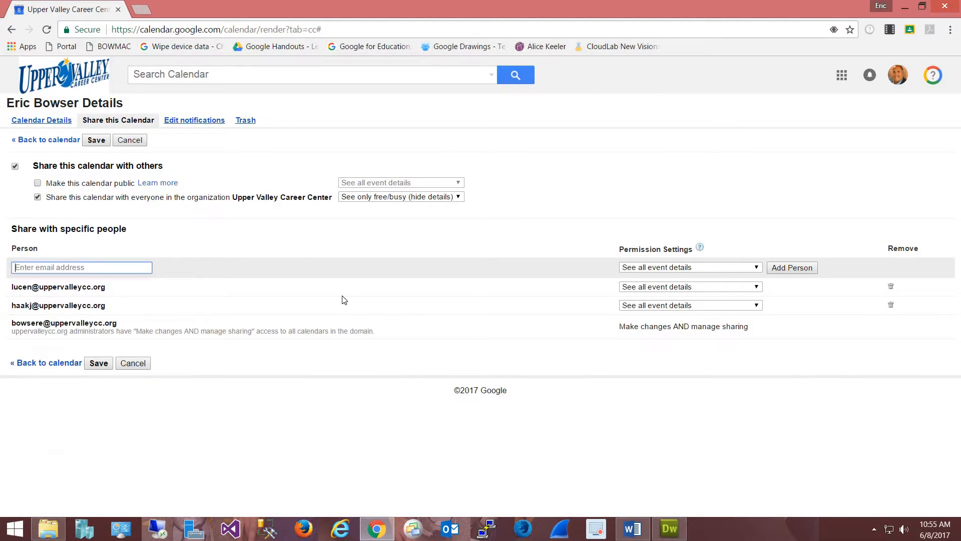
text(randy)
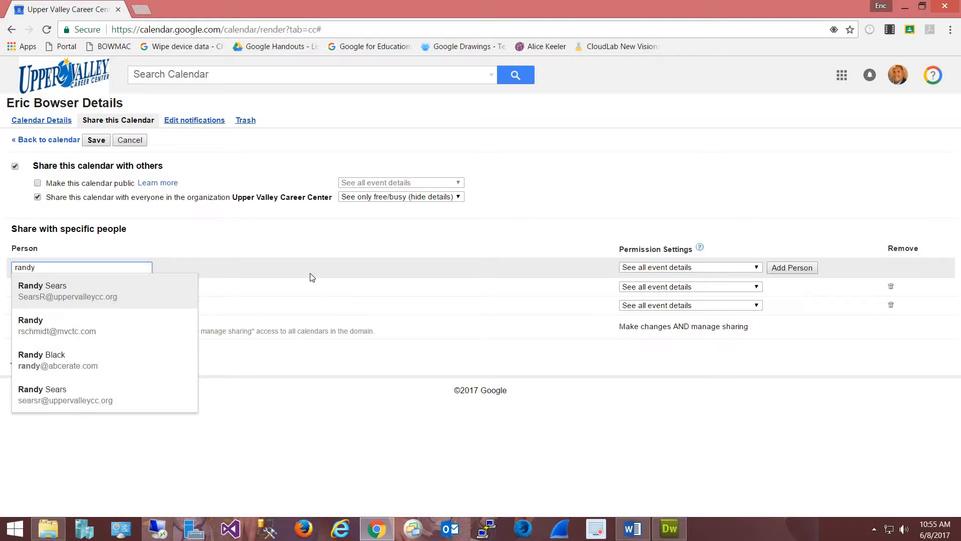
click(130, 289)
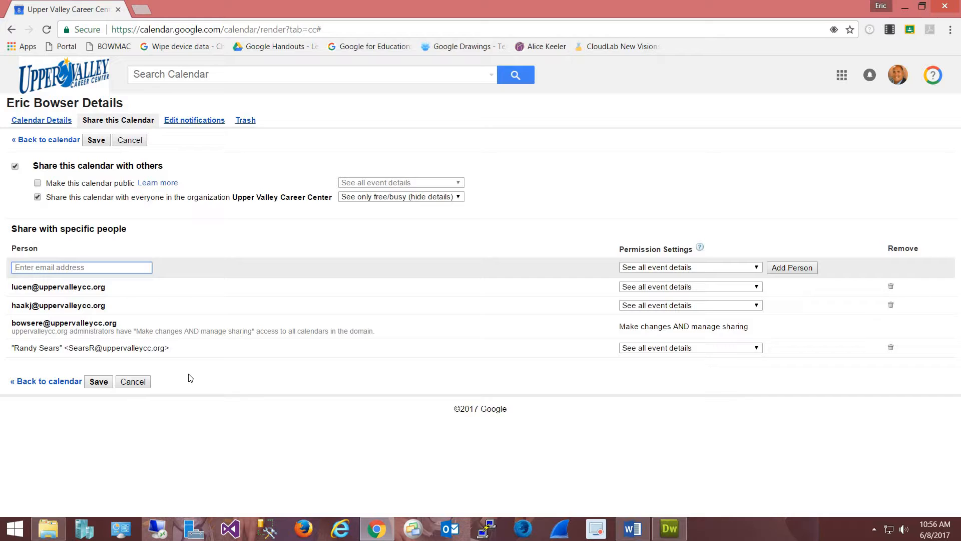
click(758, 349)
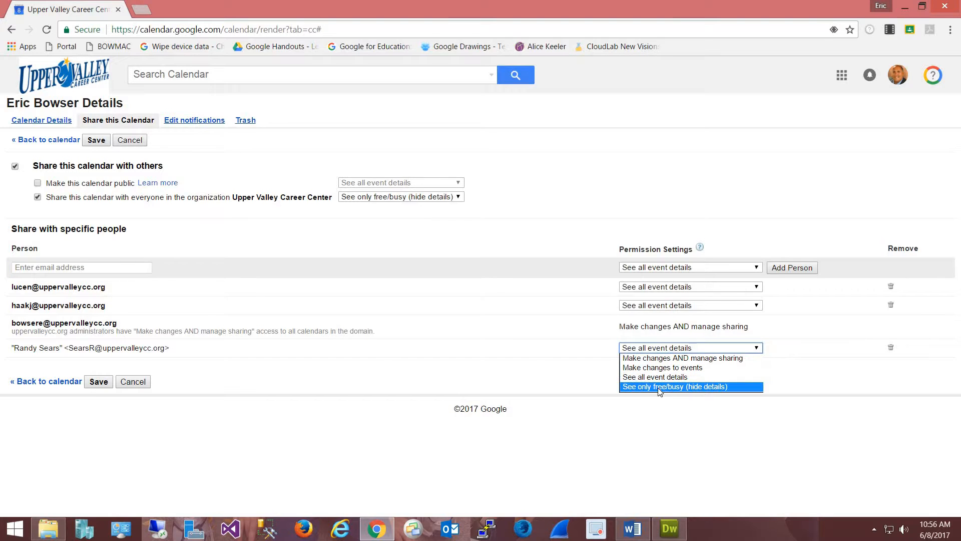
click(683, 386)
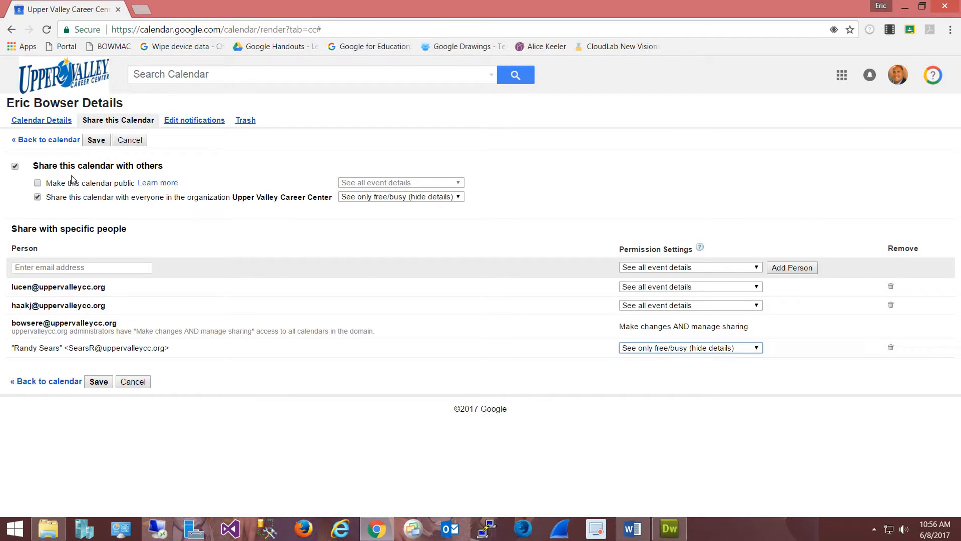
Step: After trying the colleague's permission options, remove them from the list and save the sharing changes
click(759, 349)
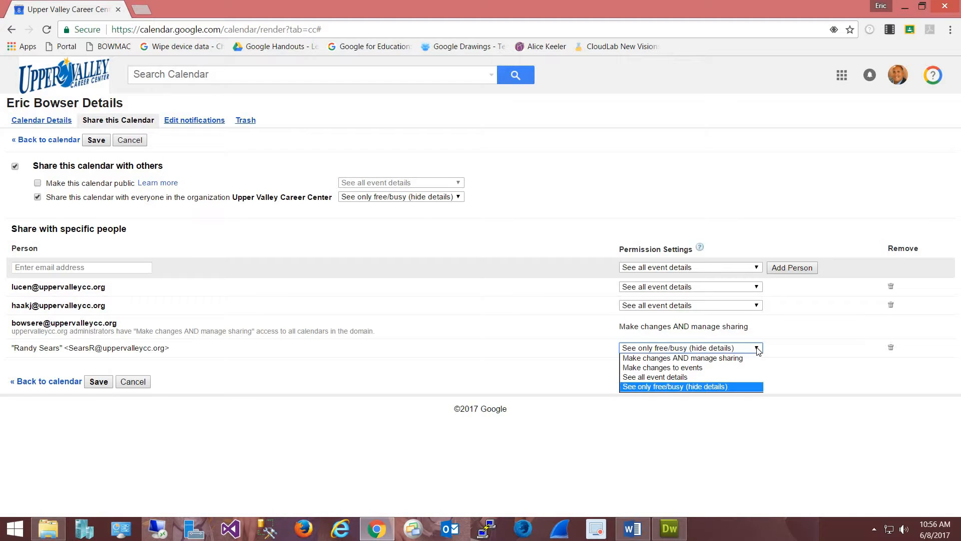
click(683, 379)
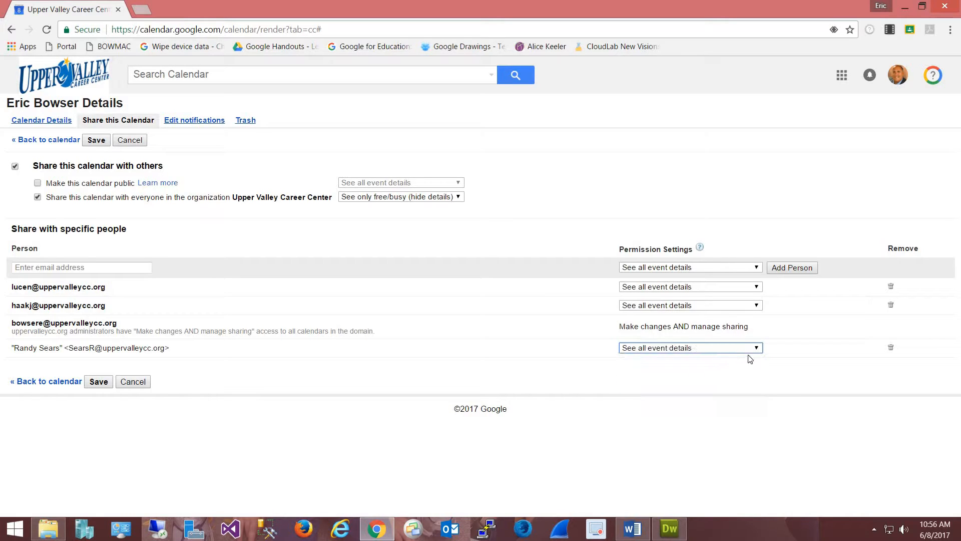
click(758, 349)
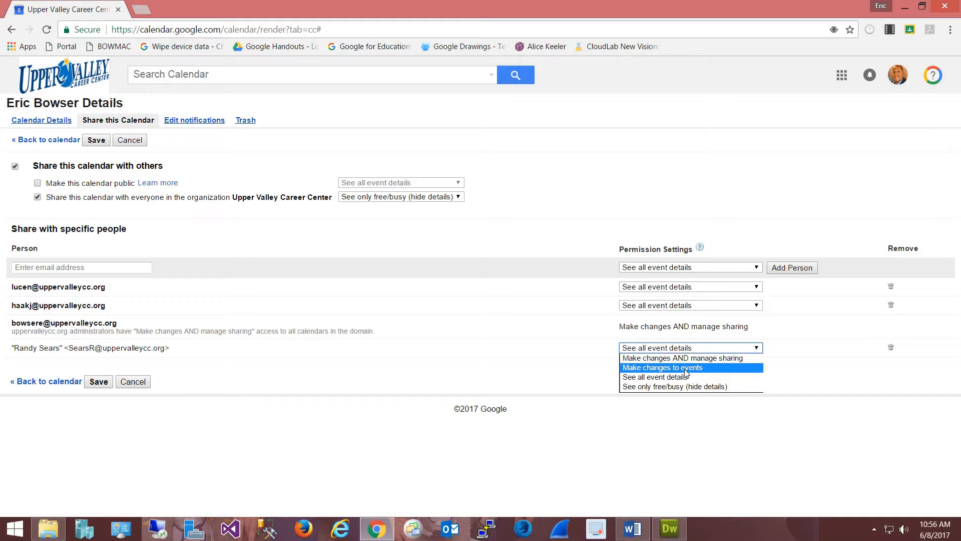
click(869, 365)
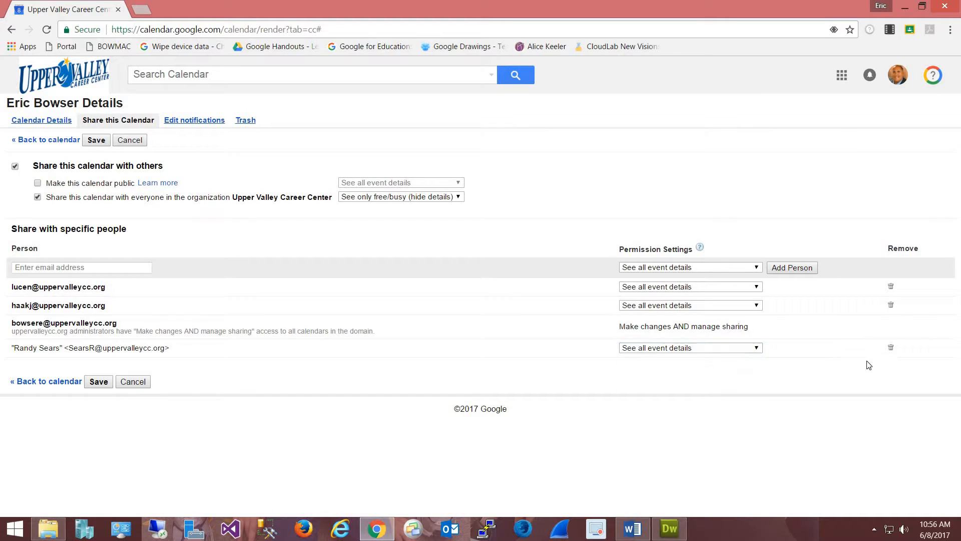
click(891, 347)
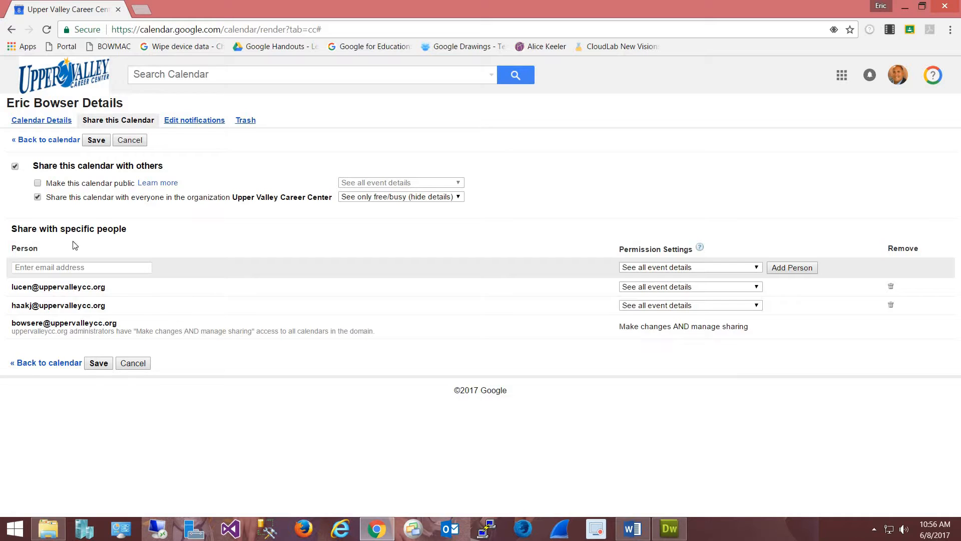
click(98, 366)
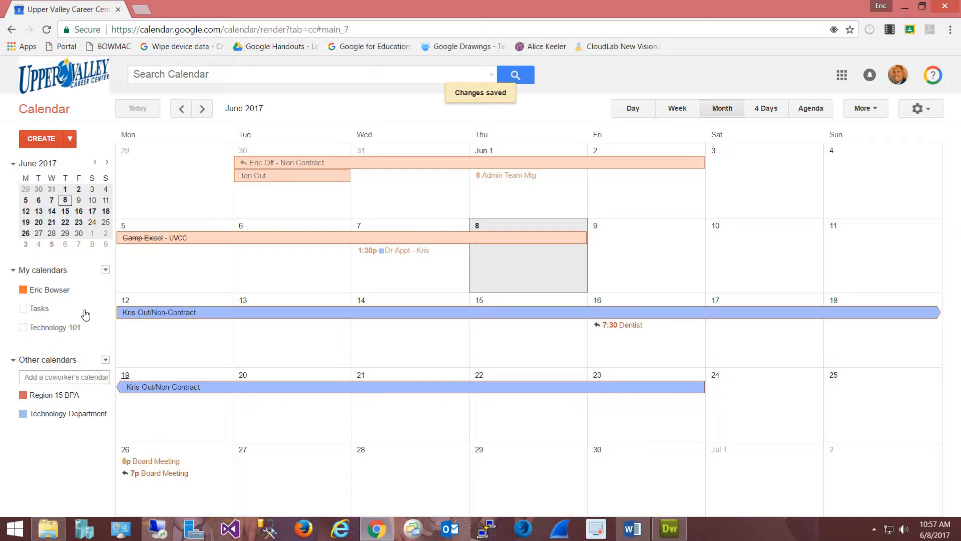
Step: Reopen the calendar's sharing settings and save the organization's 'See only free/busy (hide details)' setting
click(104, 290)
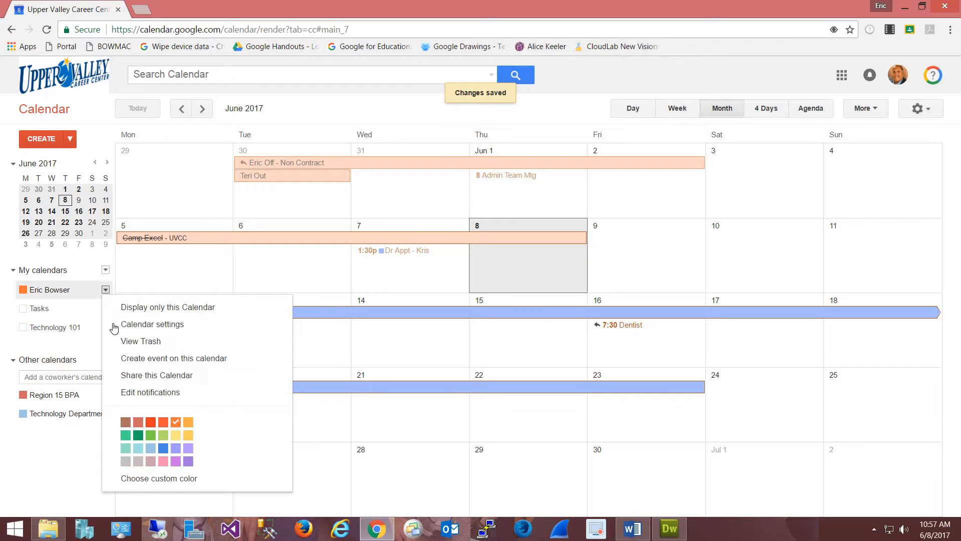
click(146, 381)
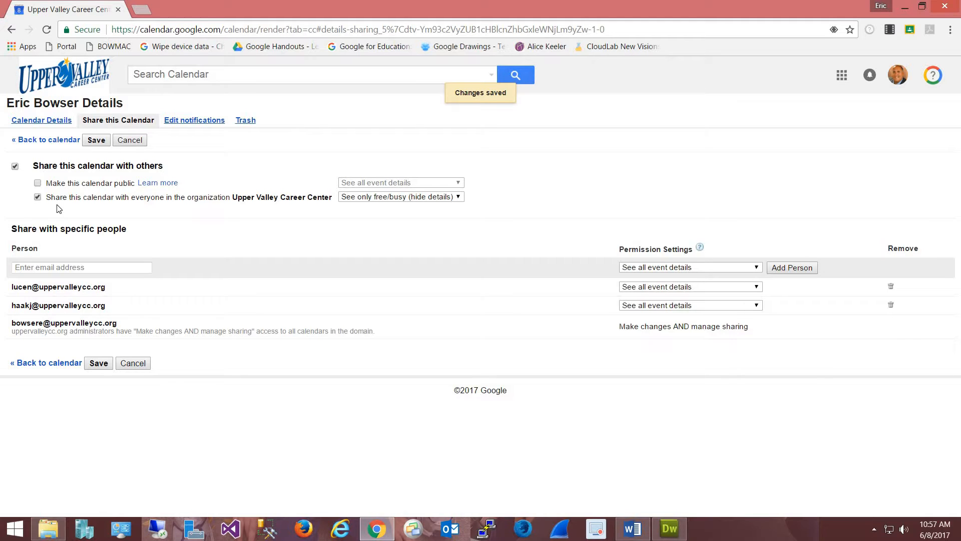
click(98, 363)
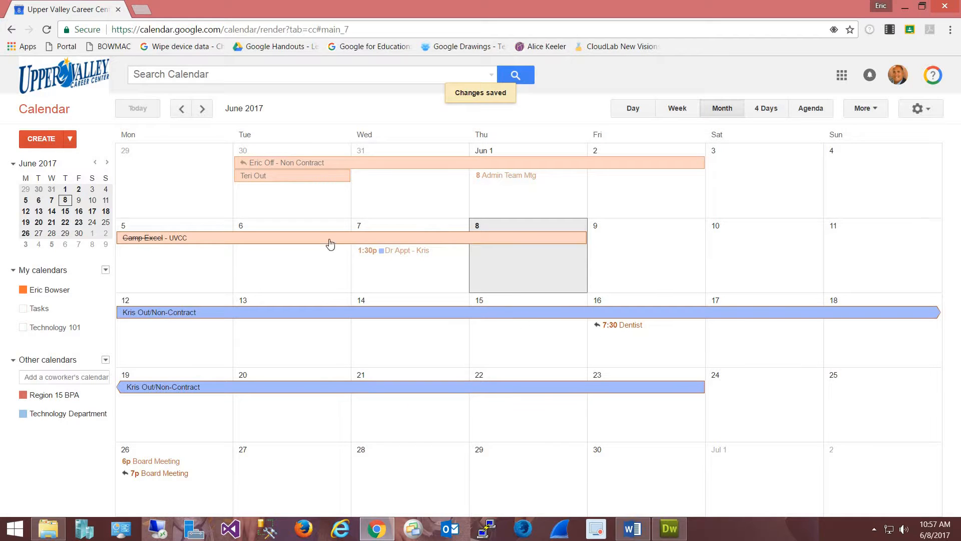
Step: Create an all-day event on July 12, 2017 and view its Jul 10–16 Find a time grid
click(202, 109)
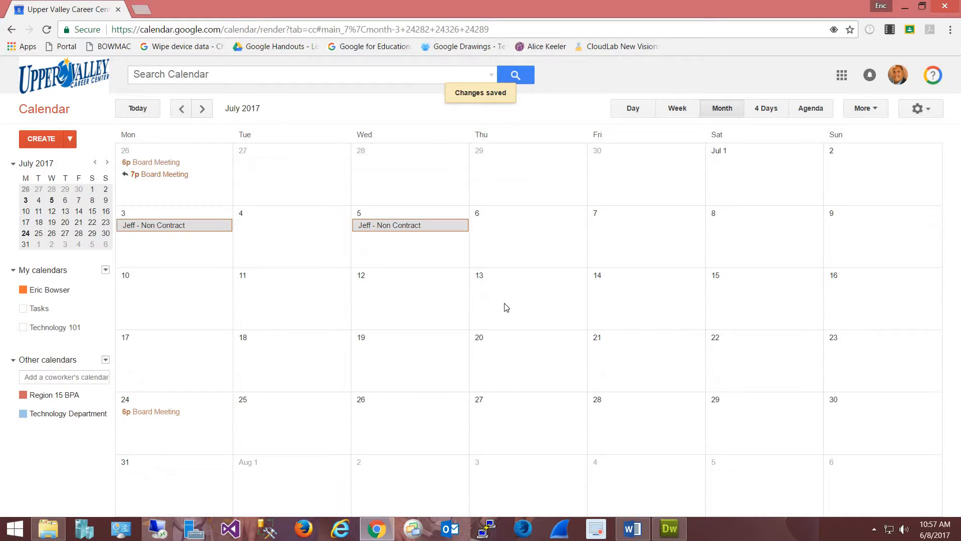
click(392, 296)
click(428, 324)
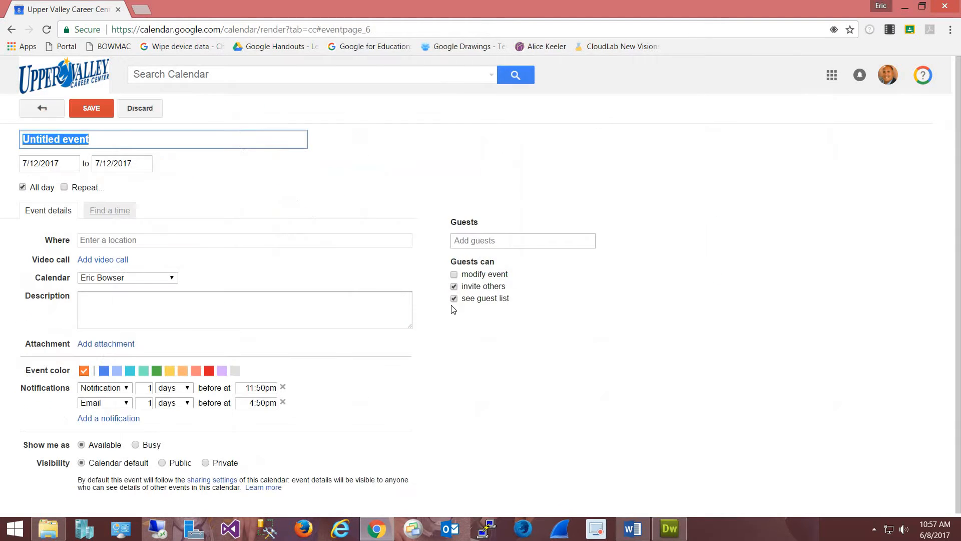
click(110, 211)
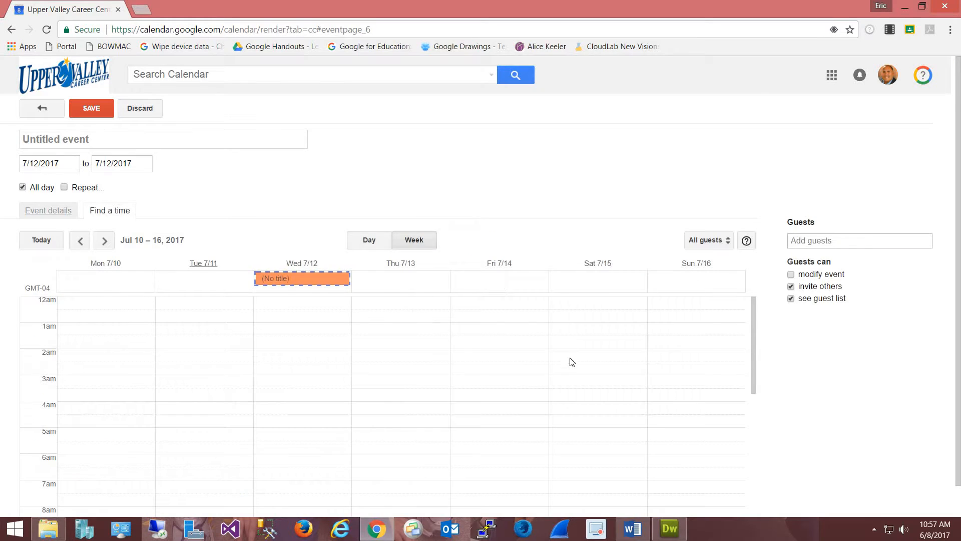
Step: Add two school colleagues as guests, then compare schedules in Day view for Jul 12 and Week view
click(821, 240)
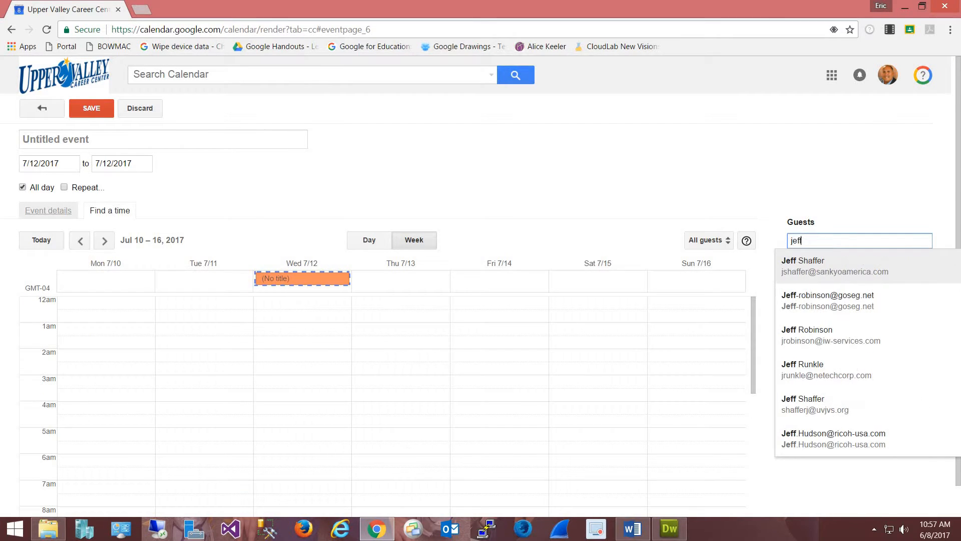
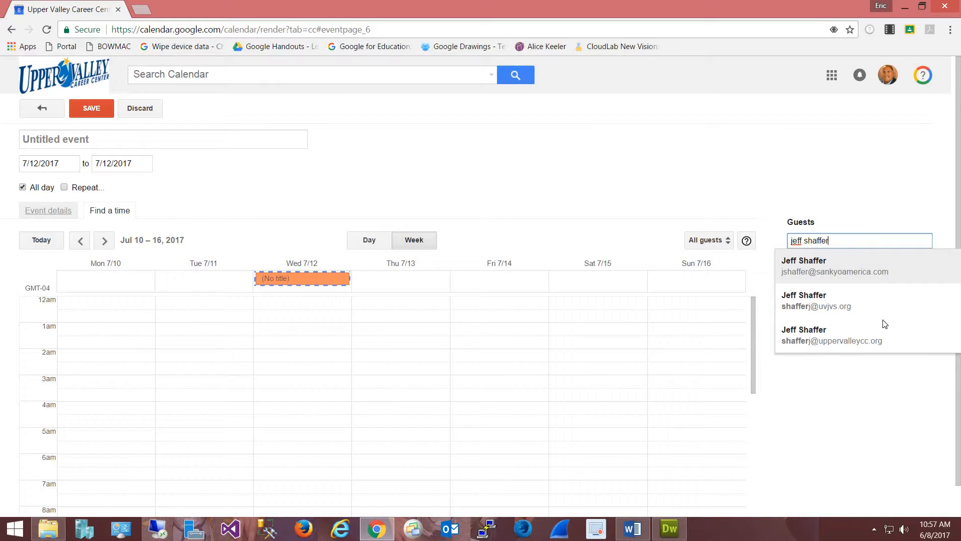
click(827, 341)
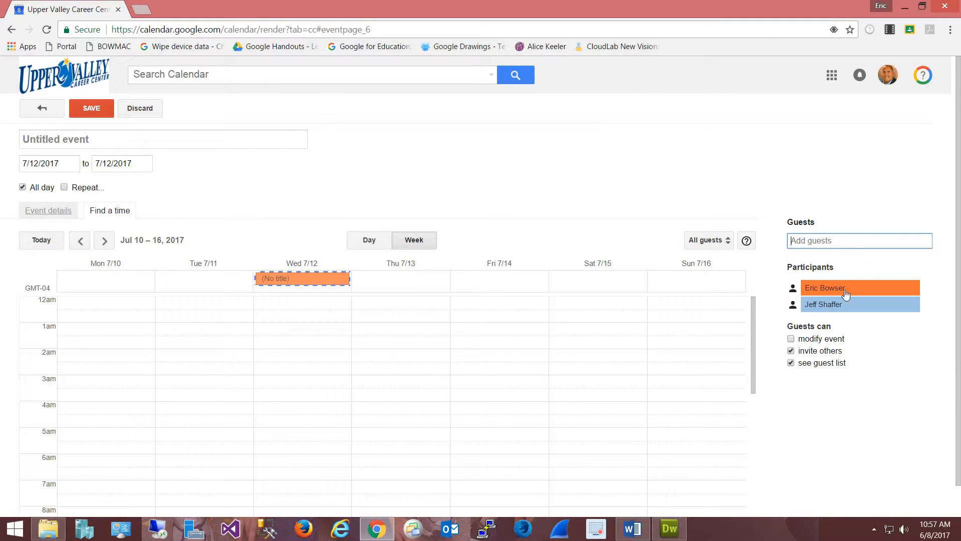
text(kris)
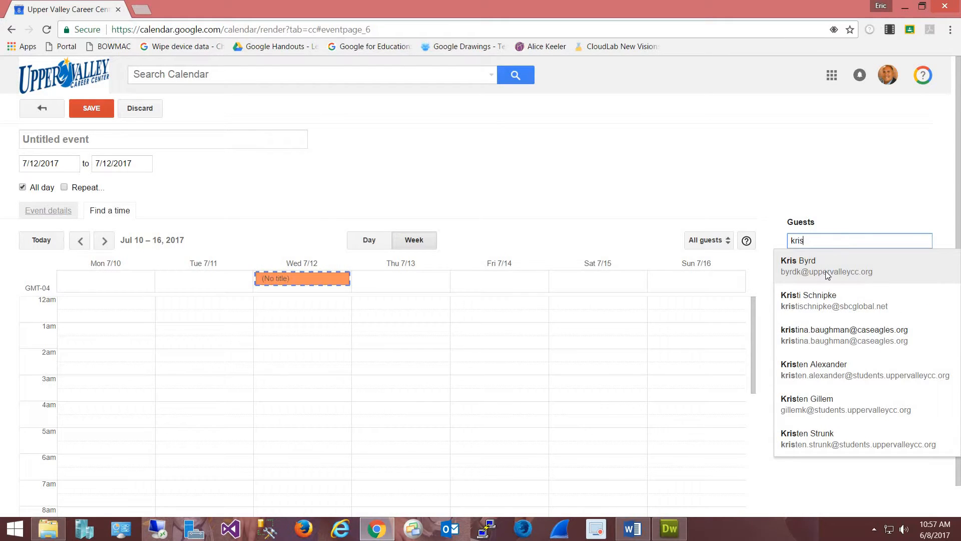
click(825, 271)
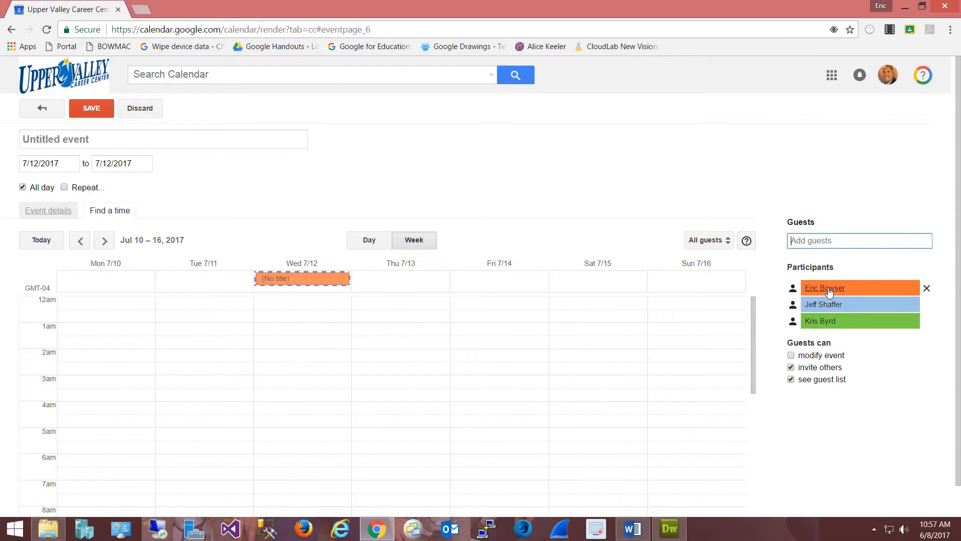
drag(754, 312, 421, 248)
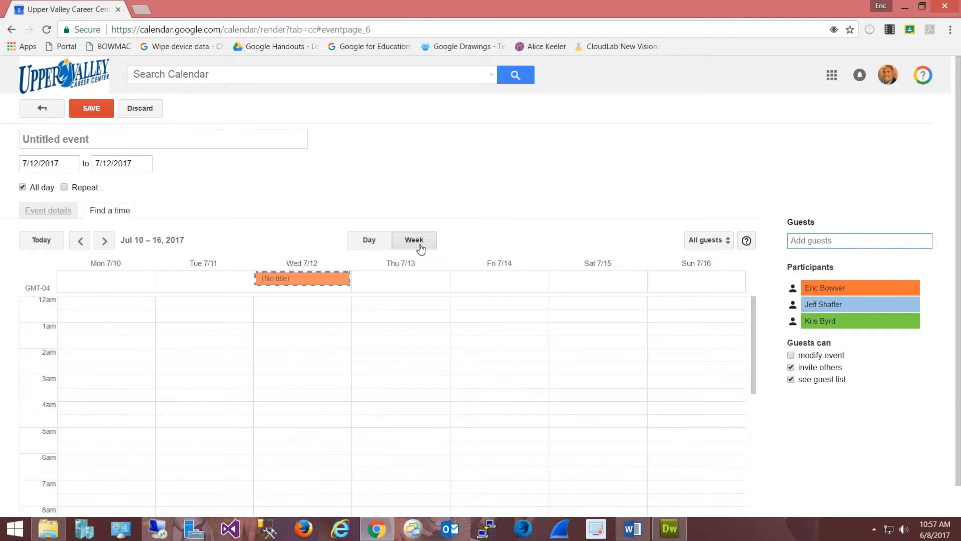
click(421, 249)
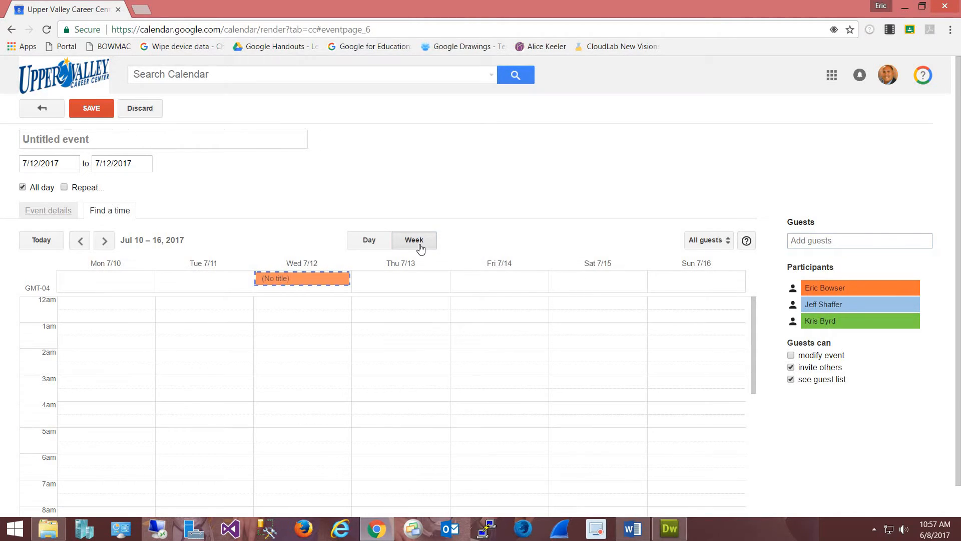
click(361, 246)
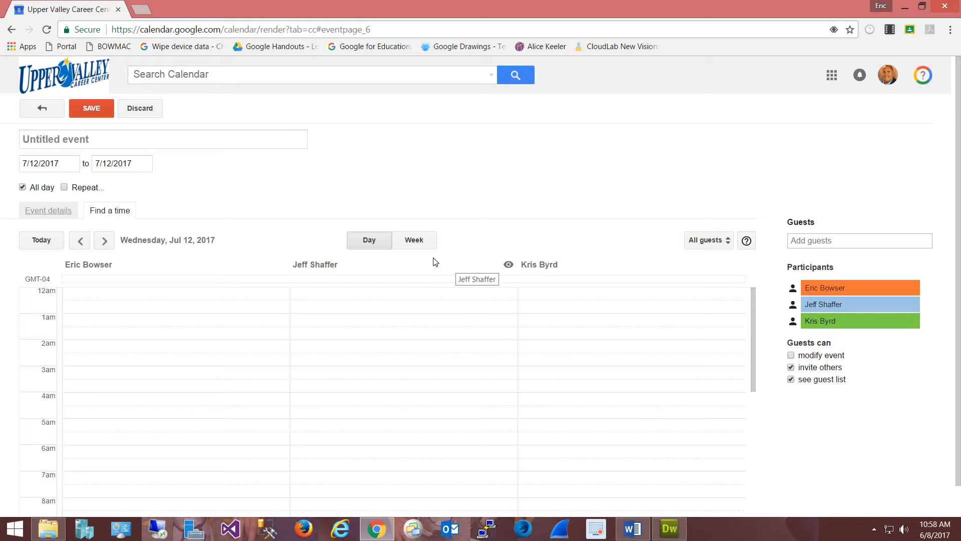
click(422, 244)
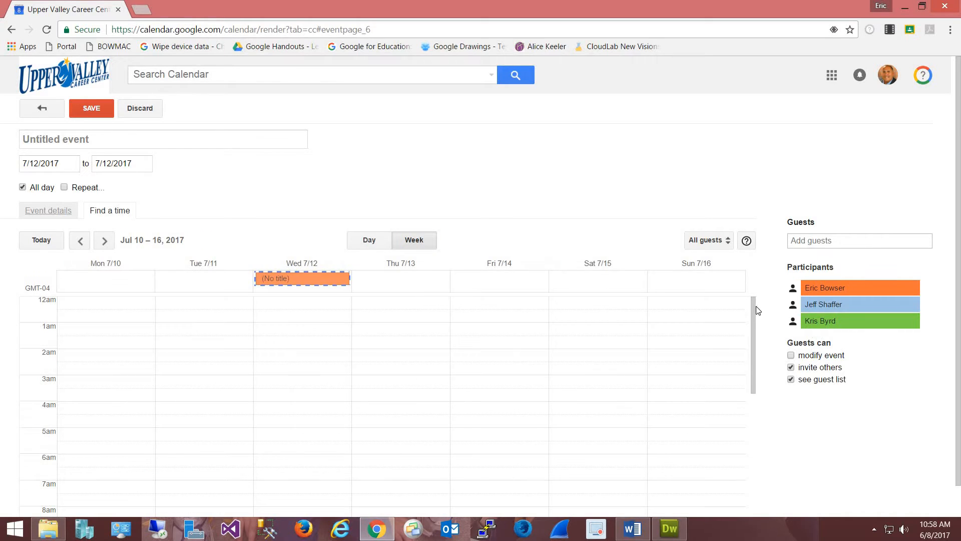
mouse_move(753, 305)
mouse_down()
mouse_move(762, 474)
mouse_move(751, 293)
mouse_up()
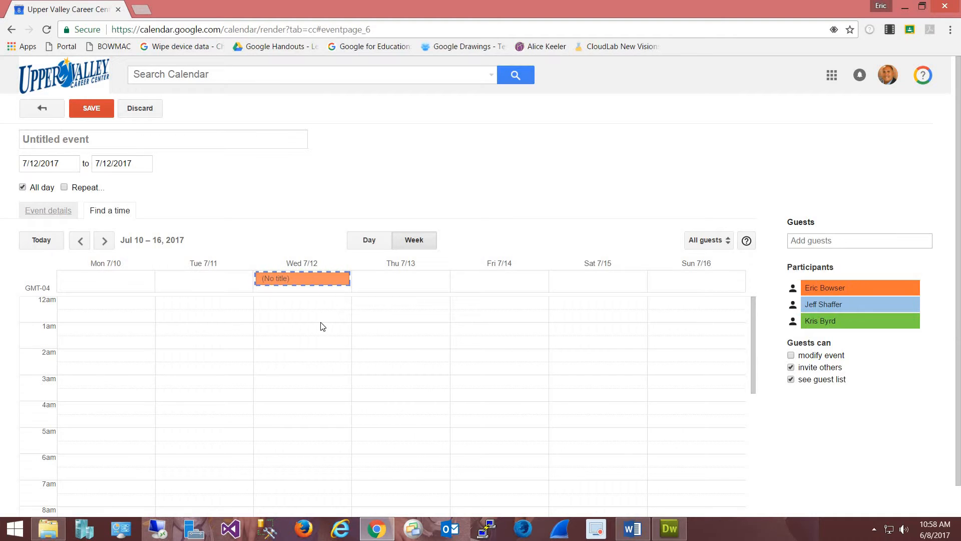
Step: Add a third colleague from the school directory as a guest
click(799, 246)
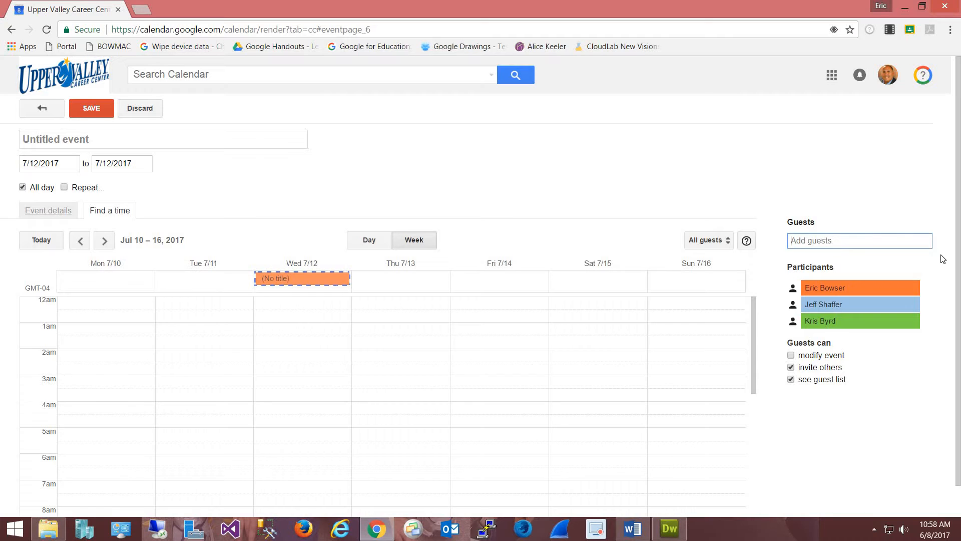
text(nan)
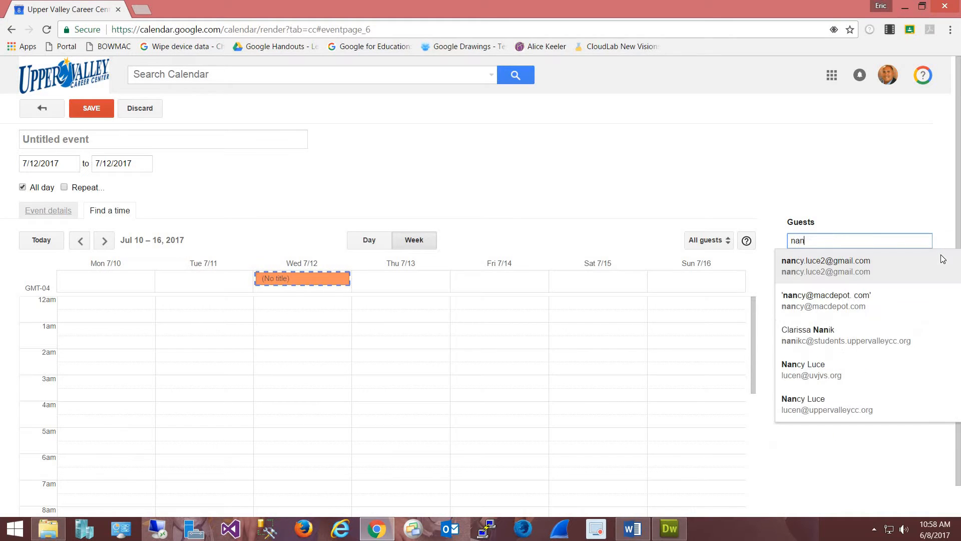
click(861, 403)
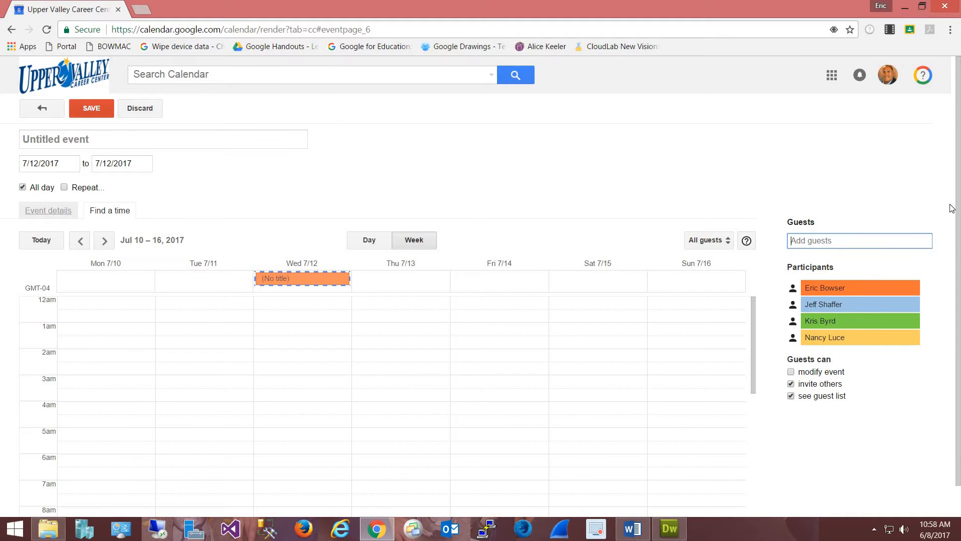
Step: Reschedule the draft to Thursday July 6, 2017, 1:00am–4:30am, in the Jul 3–9 week grid
click(82, 240)
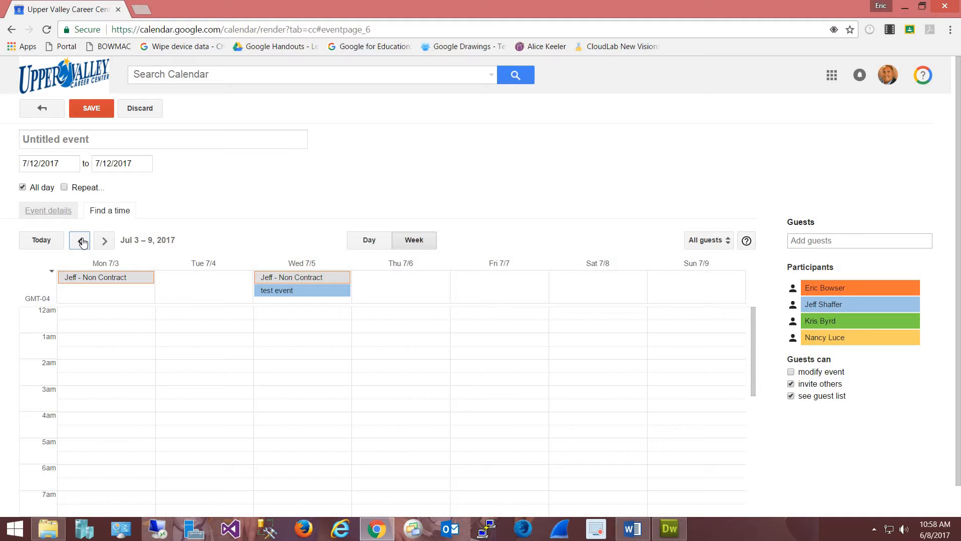
click(81, 241)
click(104, 241)
mouse_move(284, 297)
drag(413, 356, 428, 418)
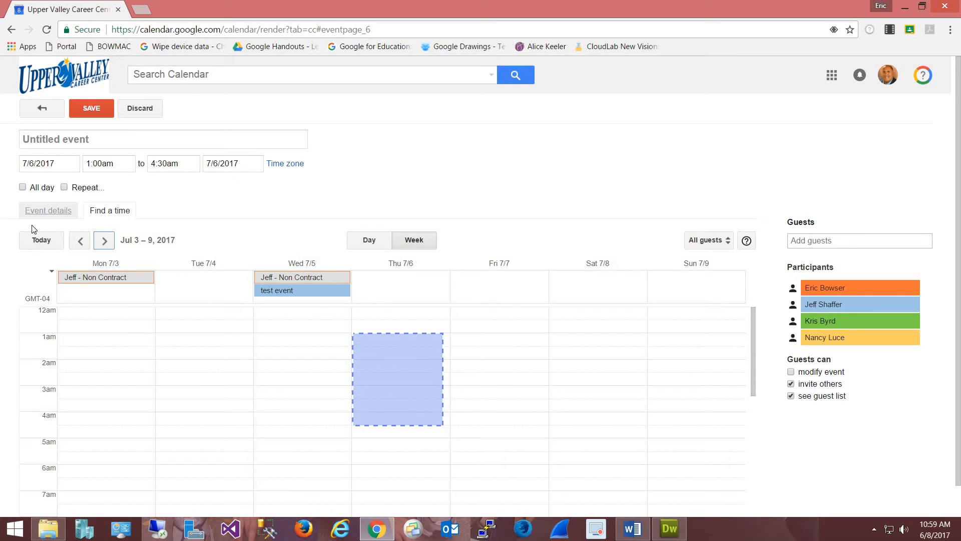
click(35, 211)
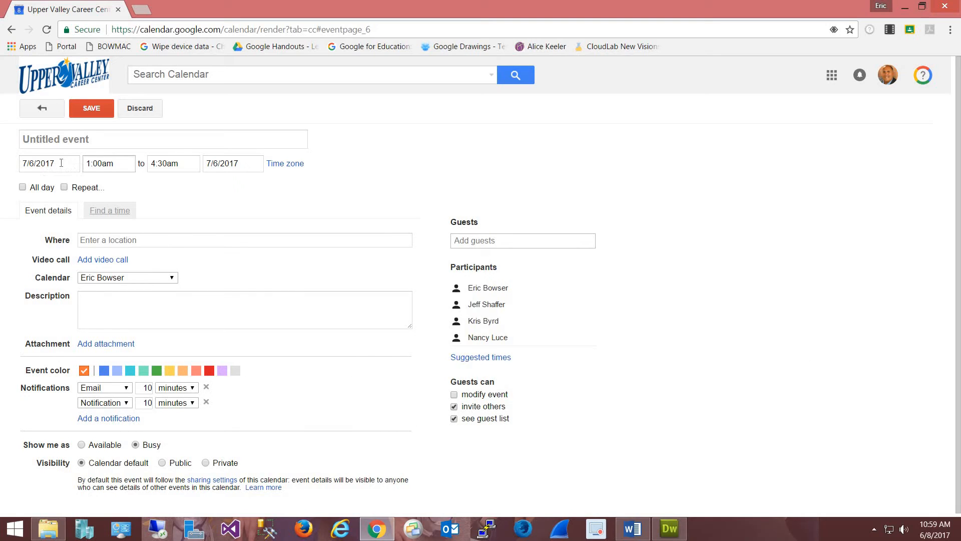
Step: Look at the event's Where and Description fields, then return to the Find a time grid
click(146, 240)
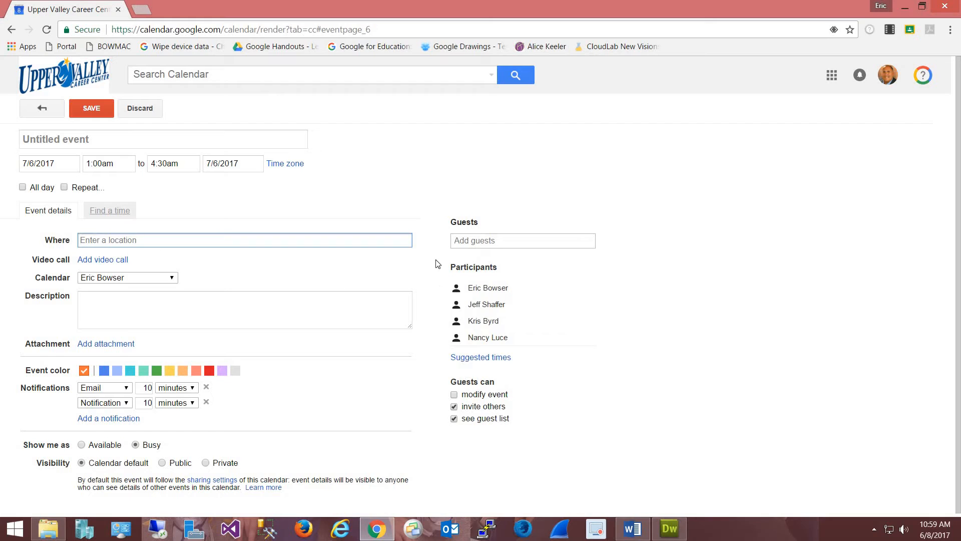
click(107, 305)
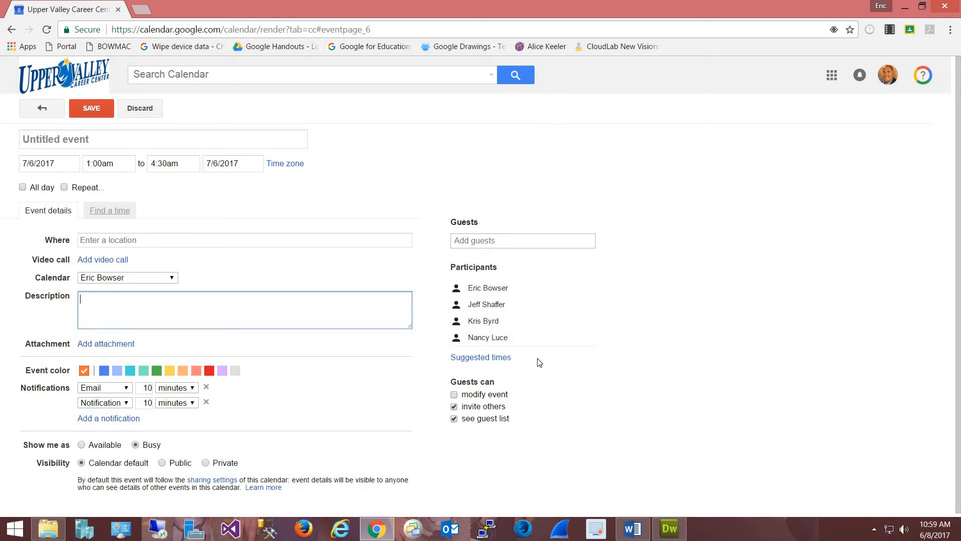
click(116, 219)
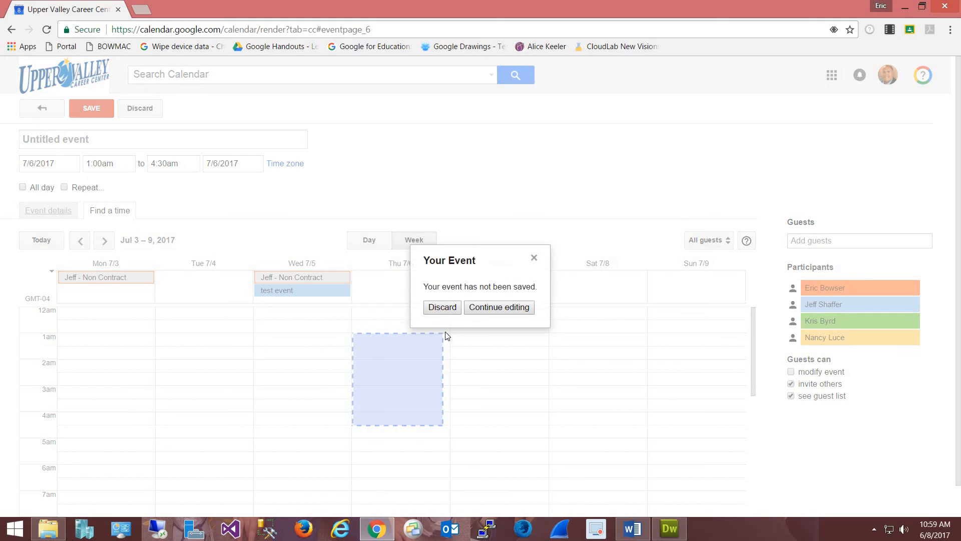
Step: Discard the unsaved draft event and reopen the calendar's Share this Calendar settings
click(443, 306)
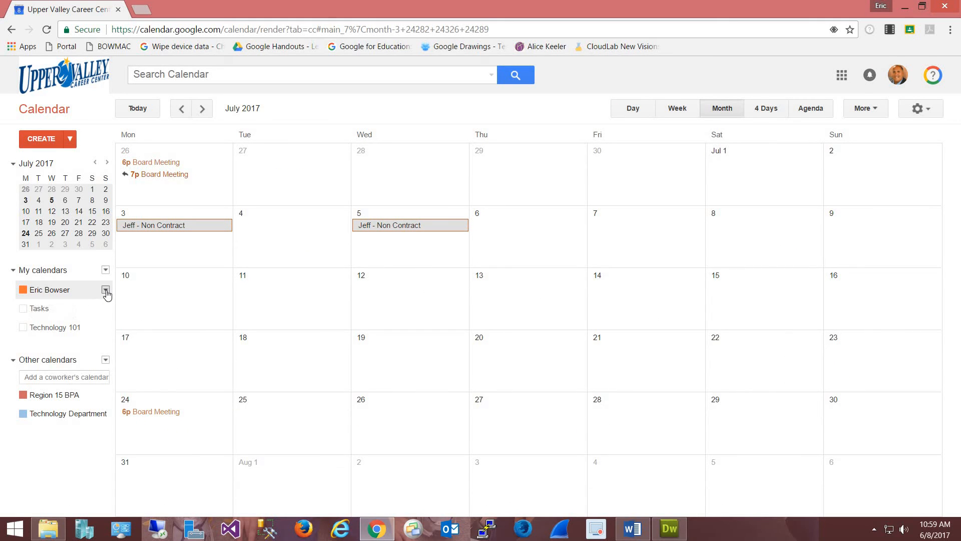
click(105, 290)
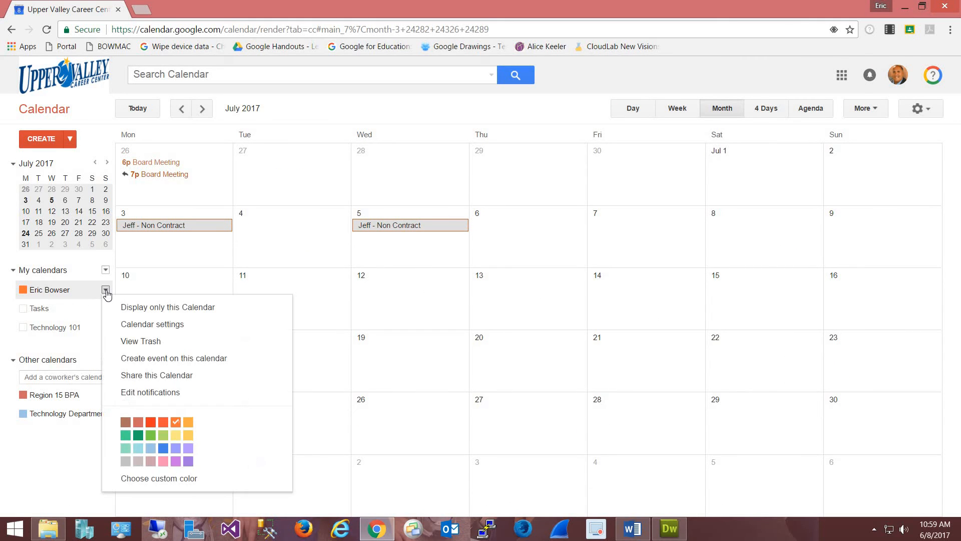
click(166, 376)
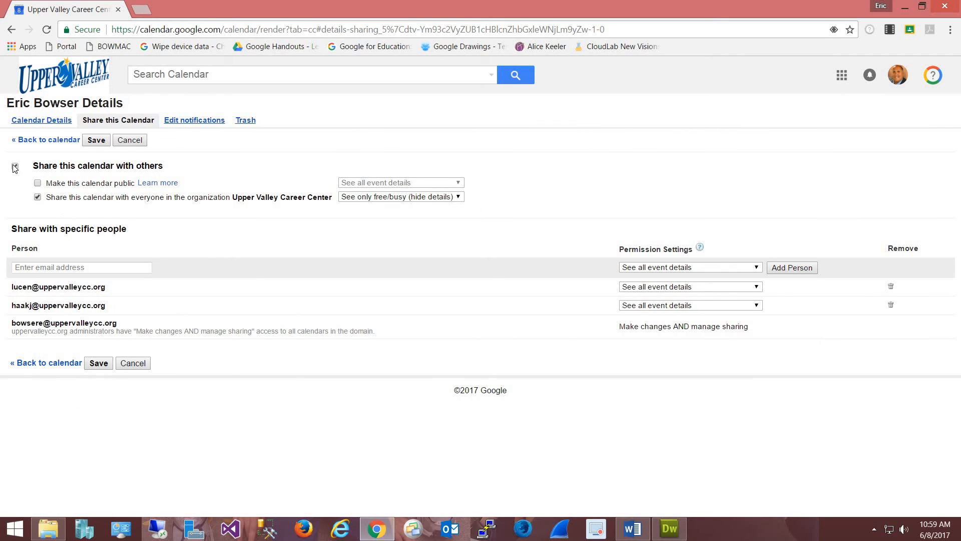